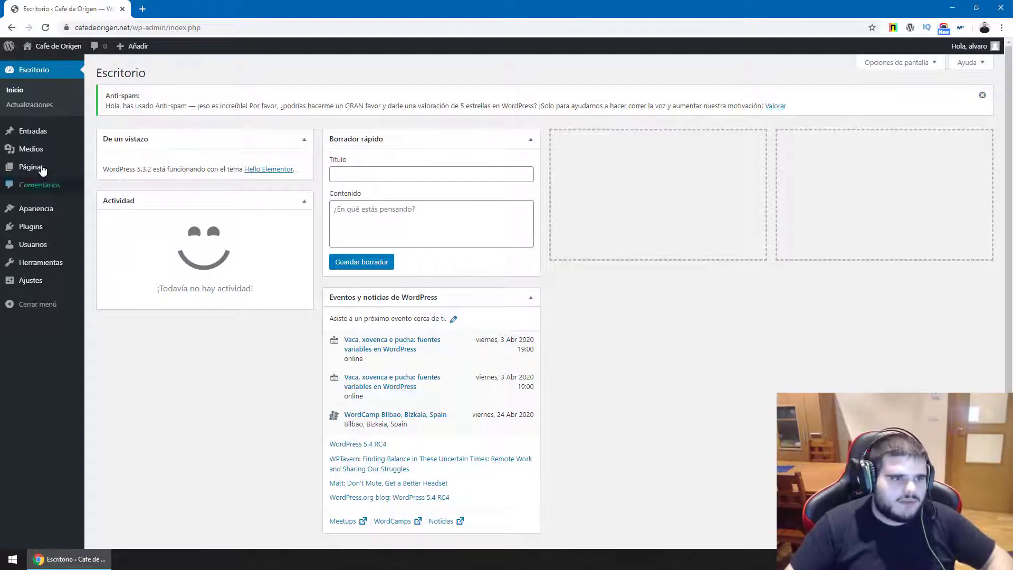
Step: Create a new post titled "dsfsdf" with the body text "dfsfsdfsdf" followed by an empty paragraph
mouse_move(39, 134)
left_click(111, 151)
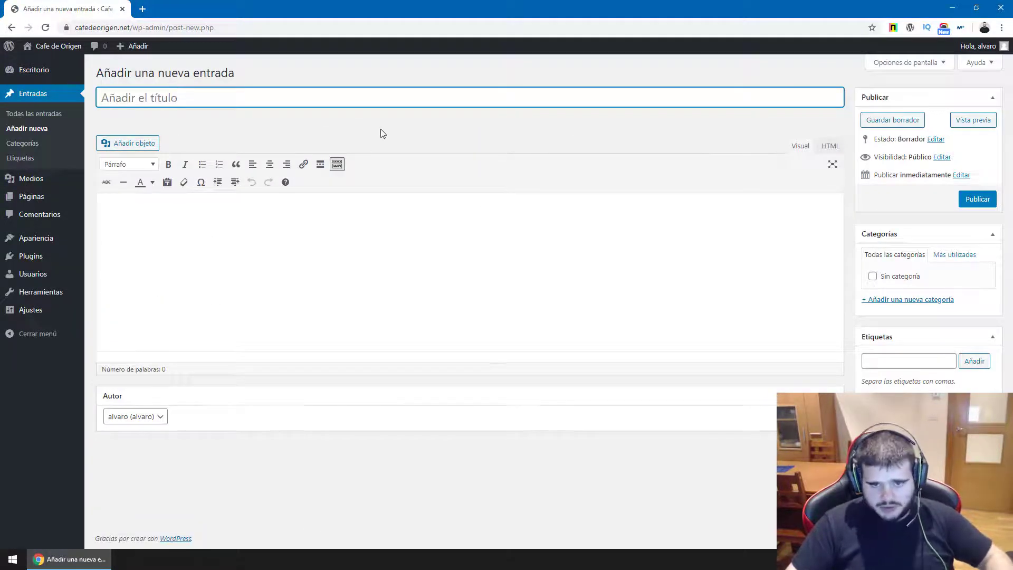
left_click(319, 115)
left_click(312, 100)
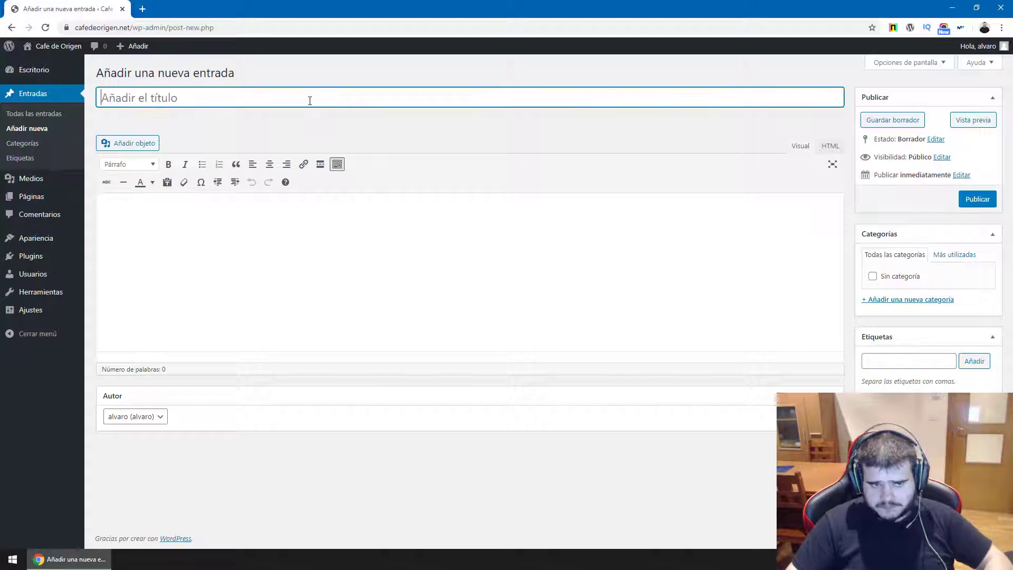
type("dsfsdf")
left_click(176, 231)
type("dfsfsdfsdf")
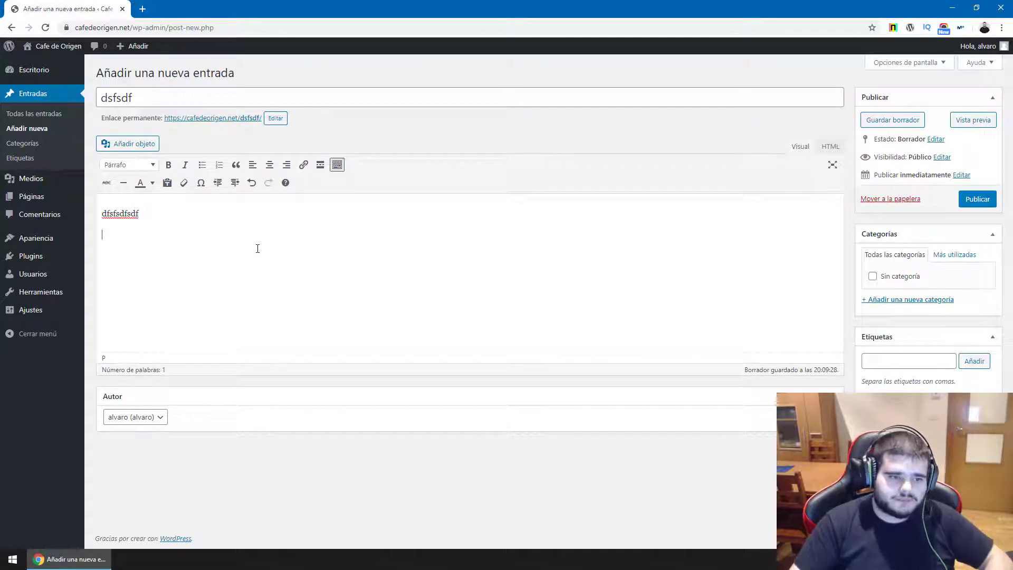
key("Return")
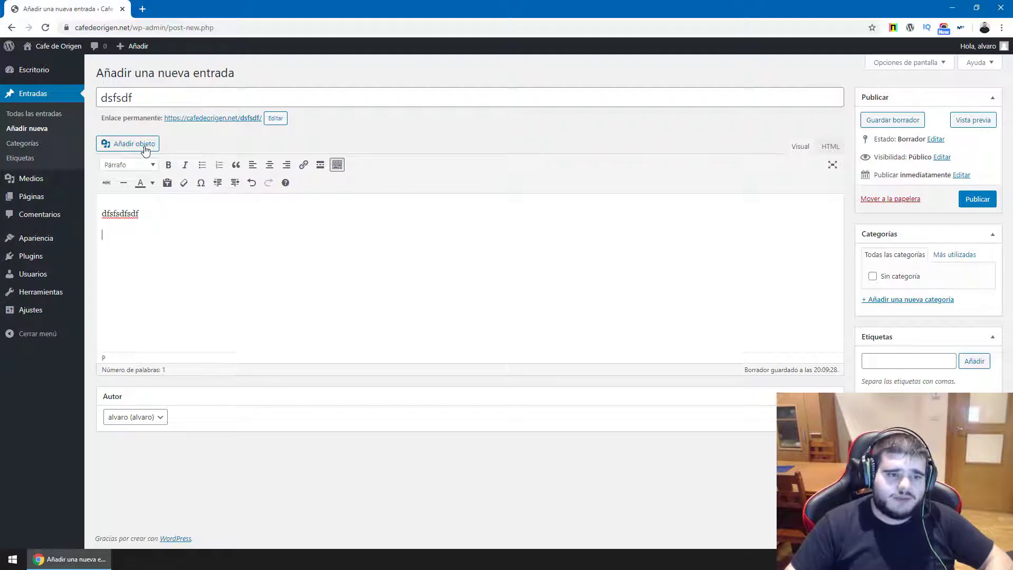
Step: Upload the gold car photo to the post's media and set its alternative text and title to "nissan"
left_click(145, 151)
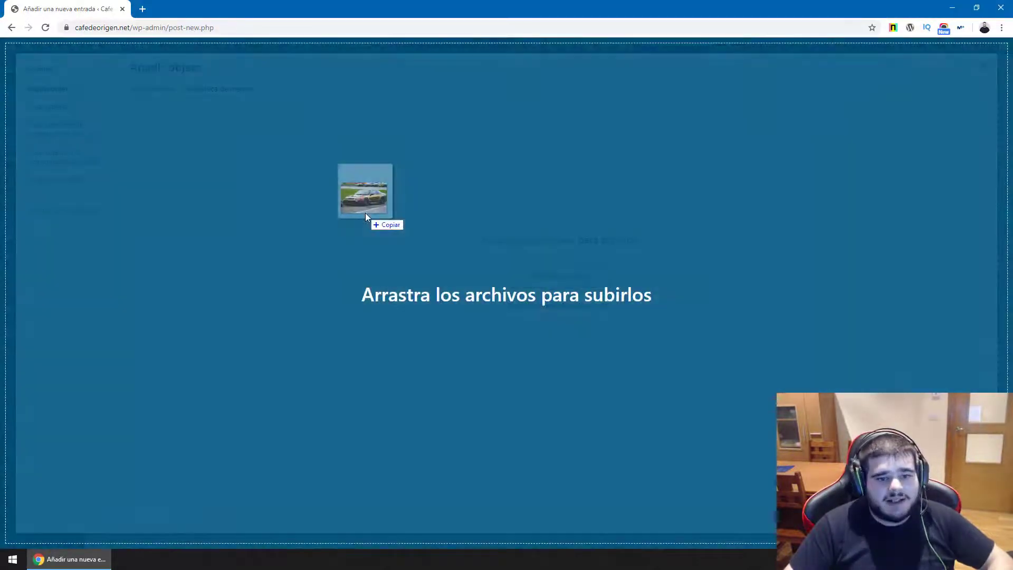
left_click_drag(365, 214, 365, 213)
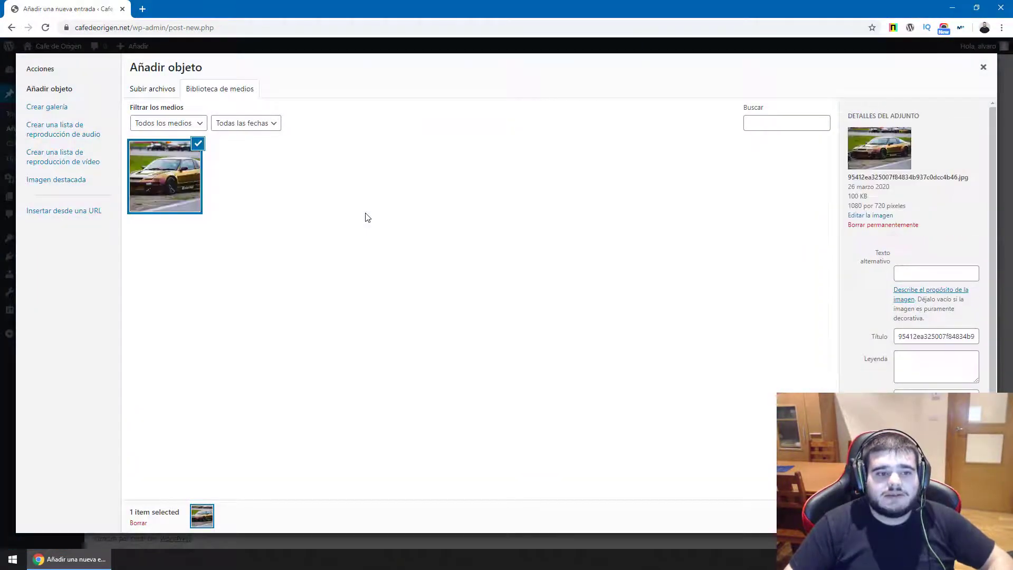
double_click(931, 336)
left_click(935, 275)
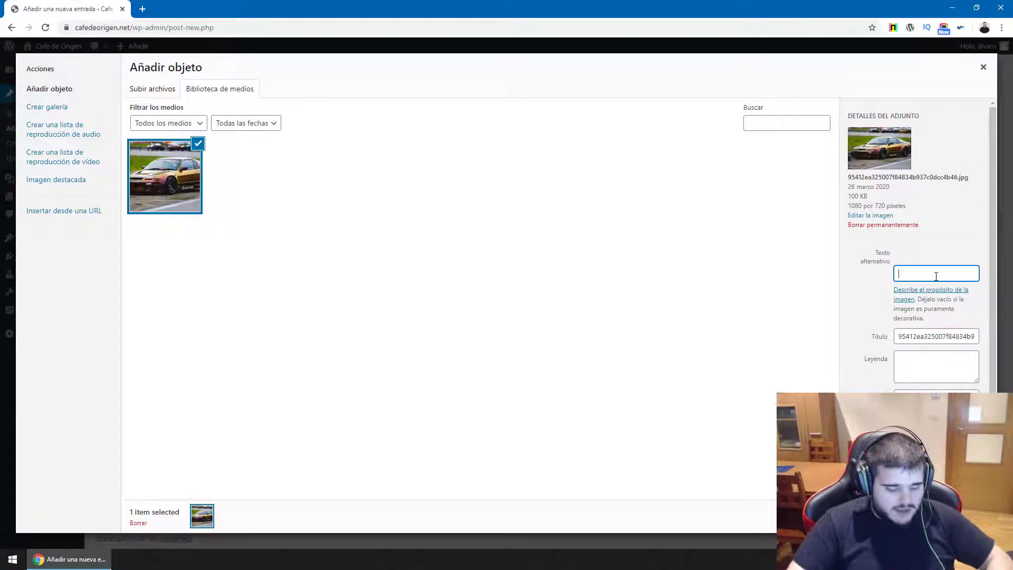
type("nissan")
key("Tab")
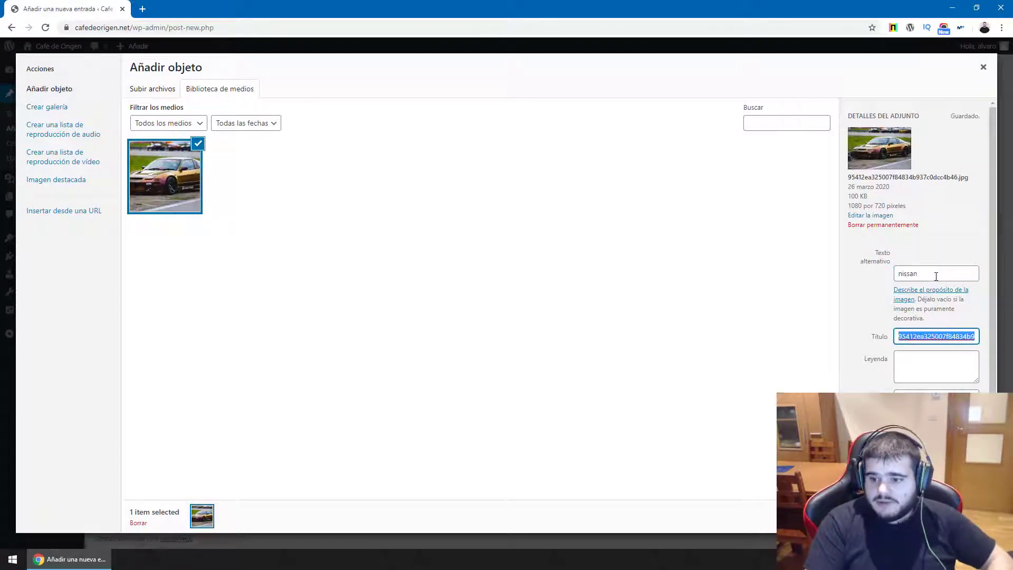
type("nissan")
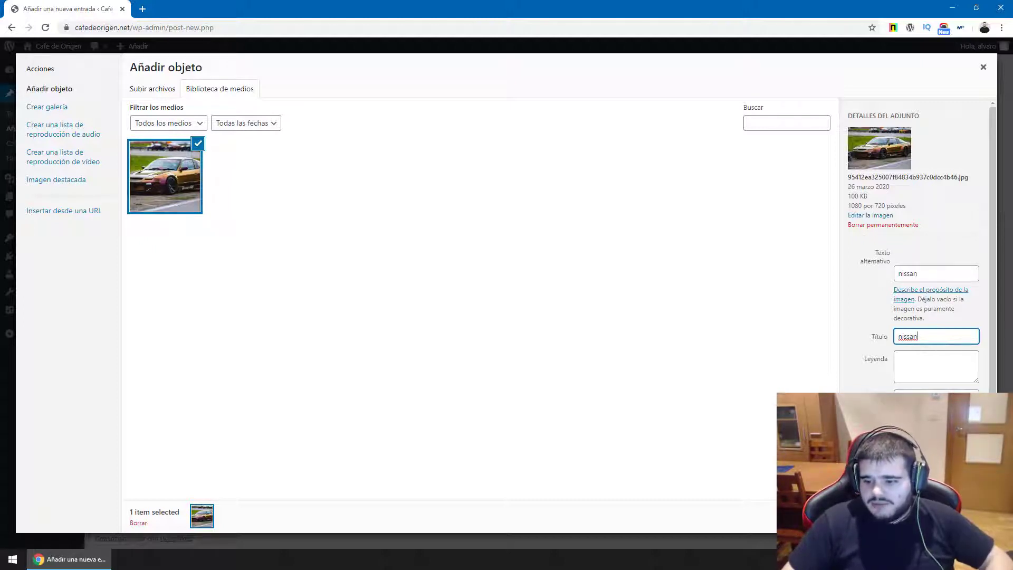
Step: Insert the uploaded car photo into the post body, and delete it from the content
left_click(944, 516)
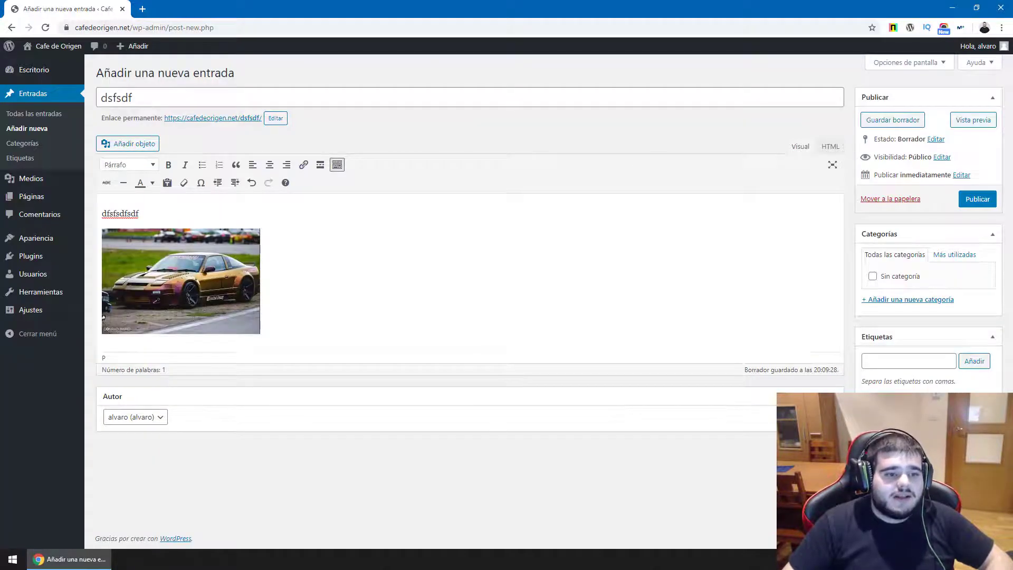
left_click(181, 281)
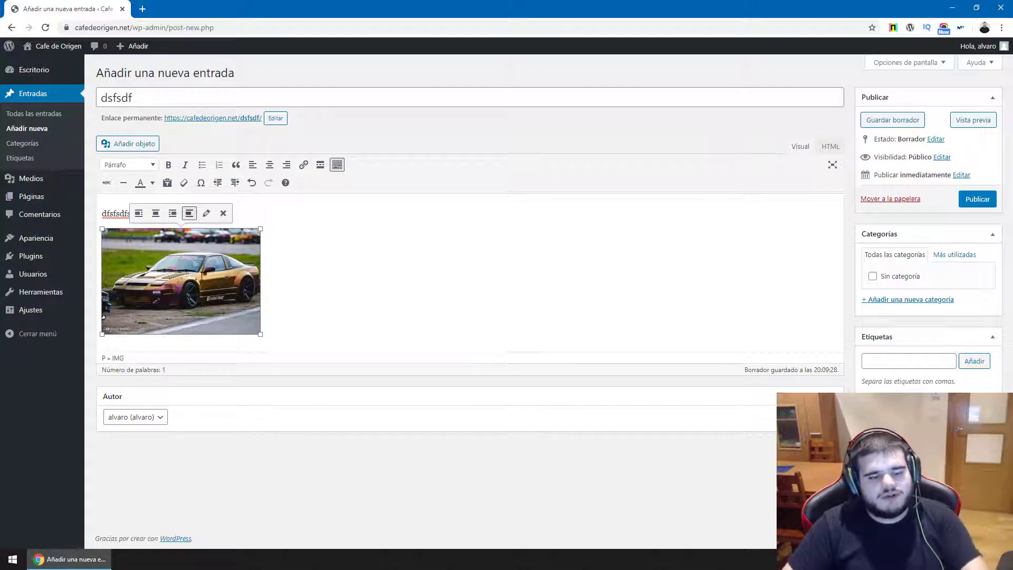
key("Delete")
Step: Insert the "nissan" photo from the media library into the post body at full size
left_click(132, 144)
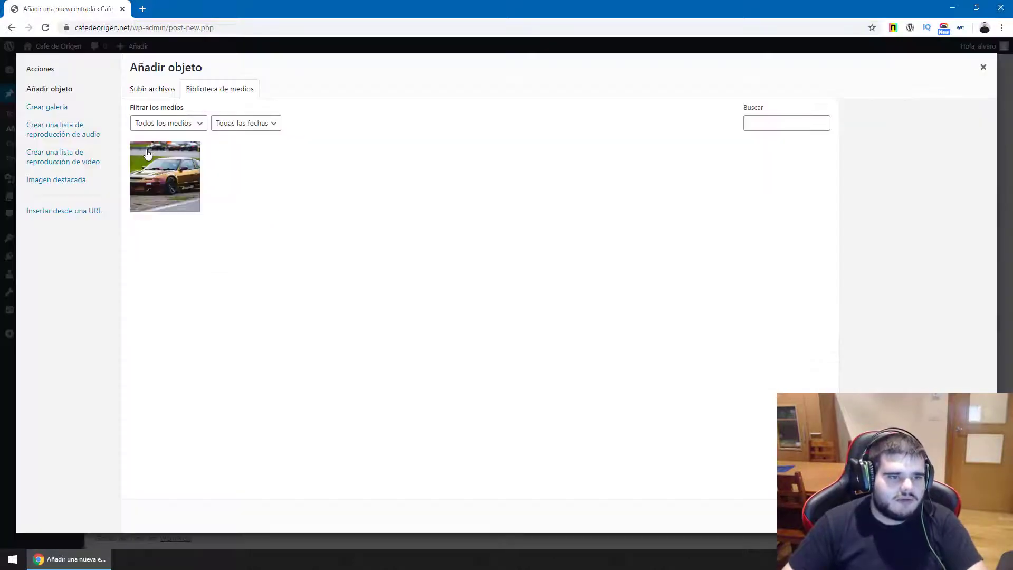
left_click(162, 183)
scroll(850, 346, "down", 2)
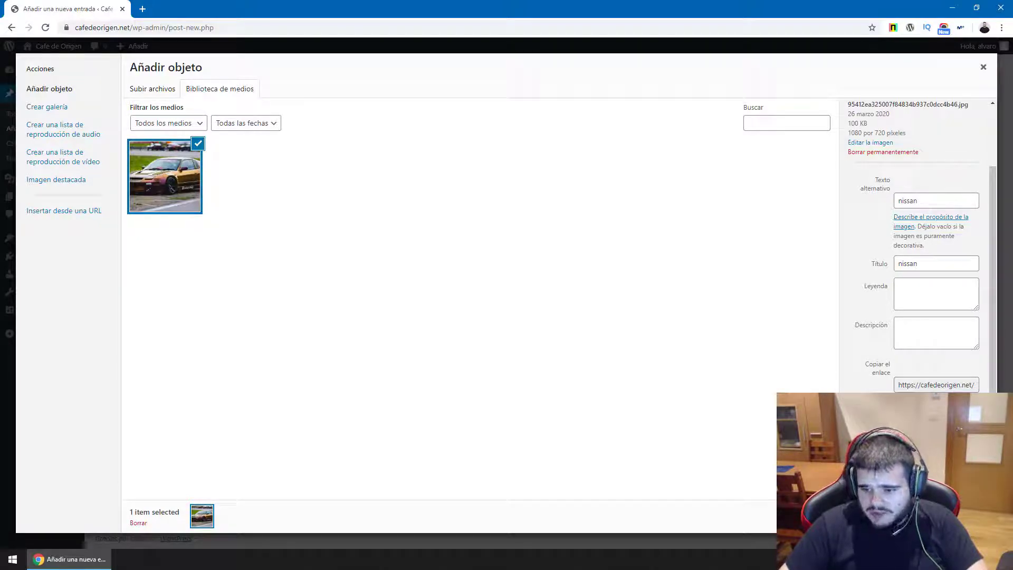
left_click(945, 516)
Step: Check the inserted photo in the post body and save the post as a draft
scroll(435, 426, "down", 4)
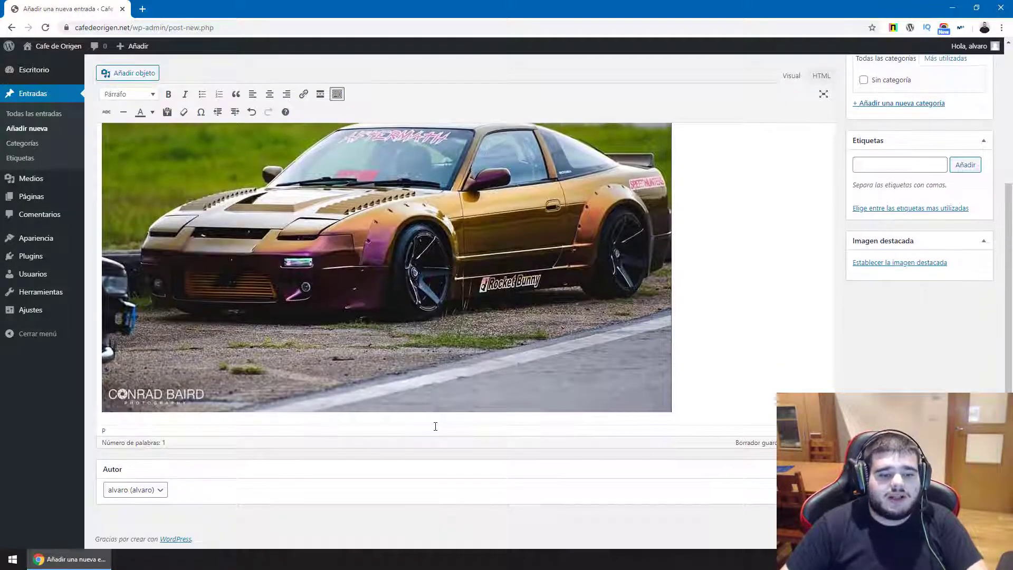
scroll(435, 427, "up", 5)
scroll(436, 426, "down", 3)
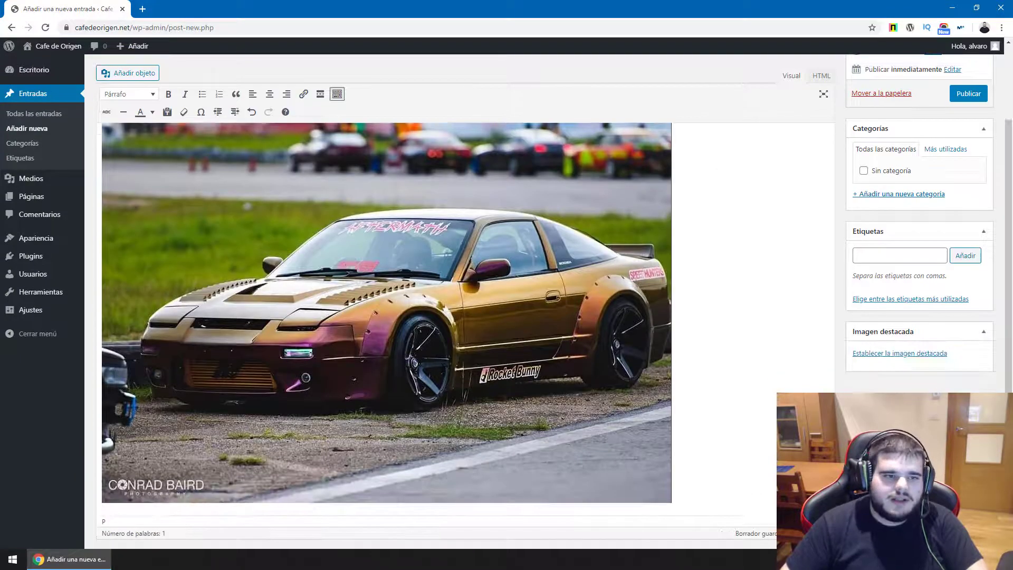
scroll(769, 362, "down", 1)
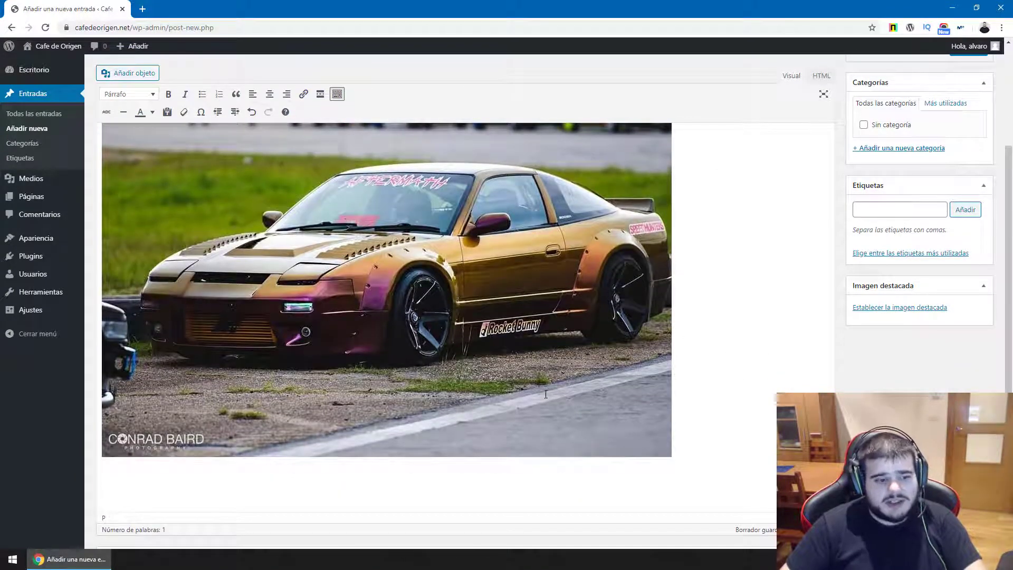
scroll(890, 202, "up", 3)
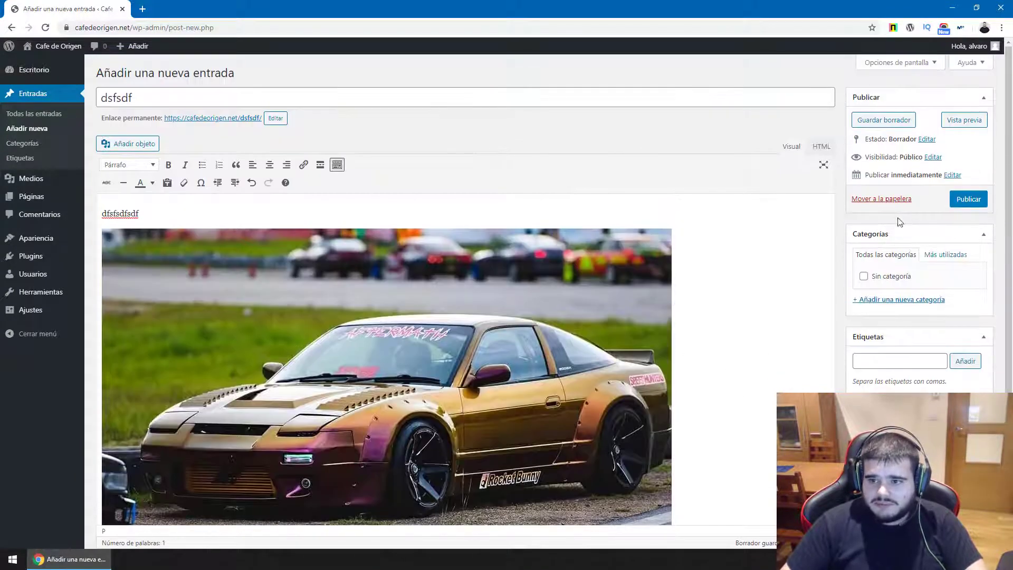
left_click(886, 181)
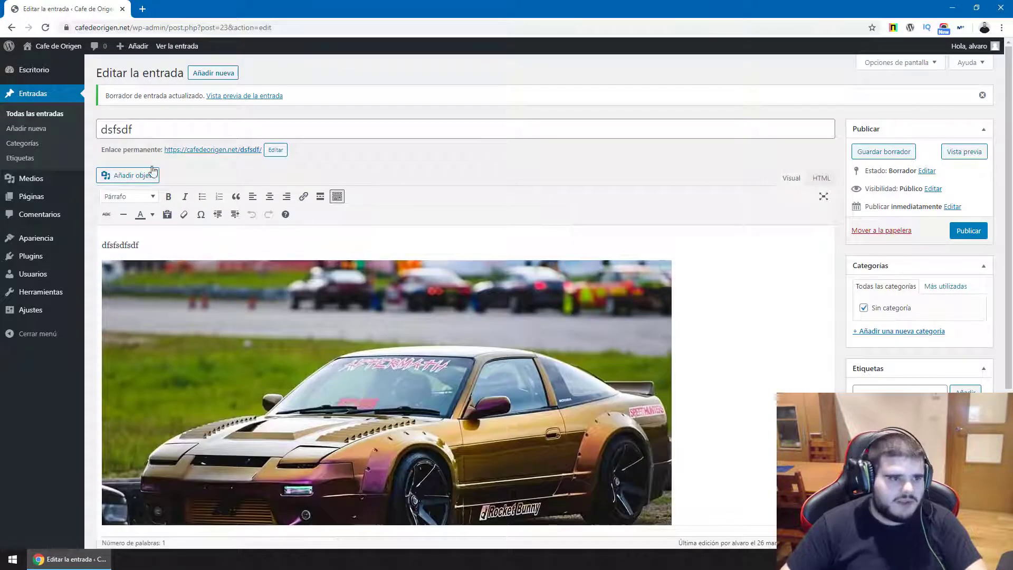
Step: Open the media library in a separate browser tab and upload the image nissan-200sx-s14-cambio-o-vendo as new media
middle_click(46, 181)
left_click(208, 9)
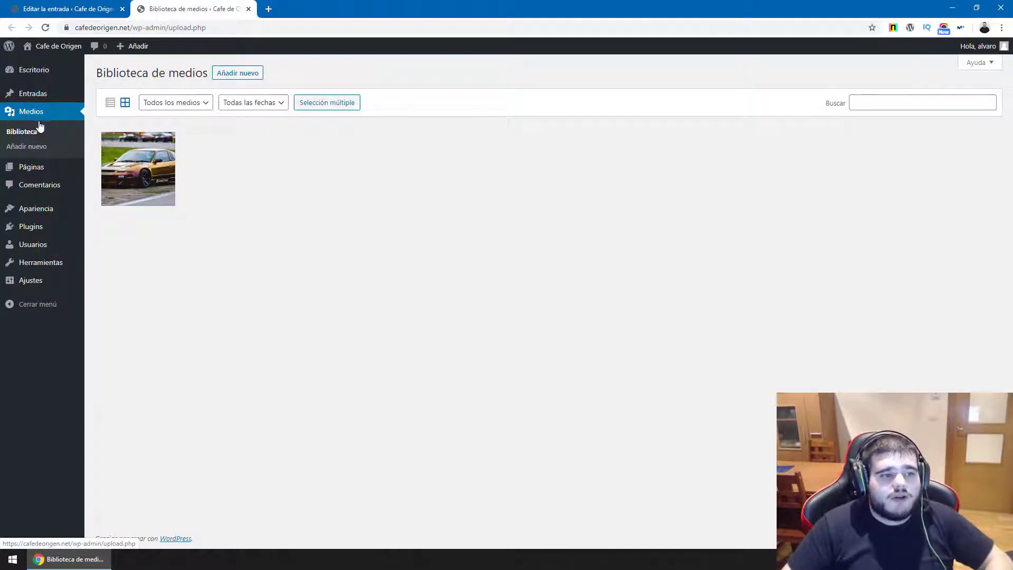
left_click(34, 150)
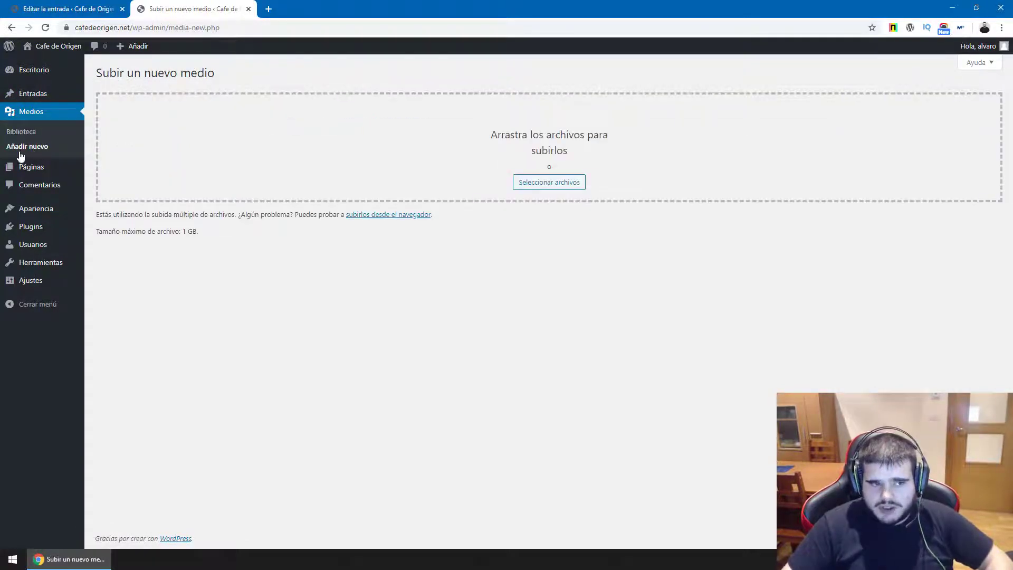
left_click_drag(0, 185, 285, 188)
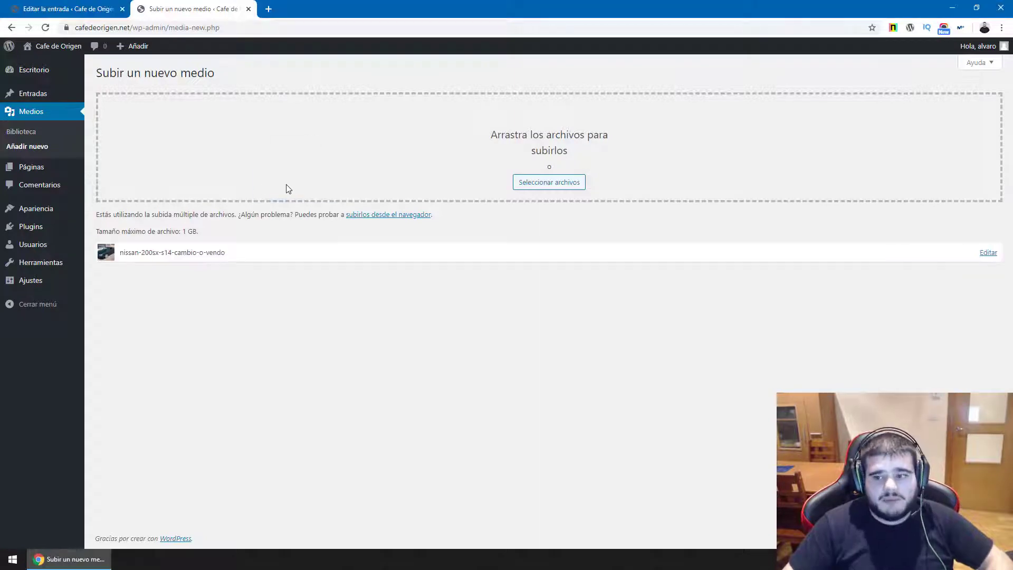
Step: Open the uploaded image's edit page, copy its file URL and load that address in a new browser tab
left_click(989, 253)
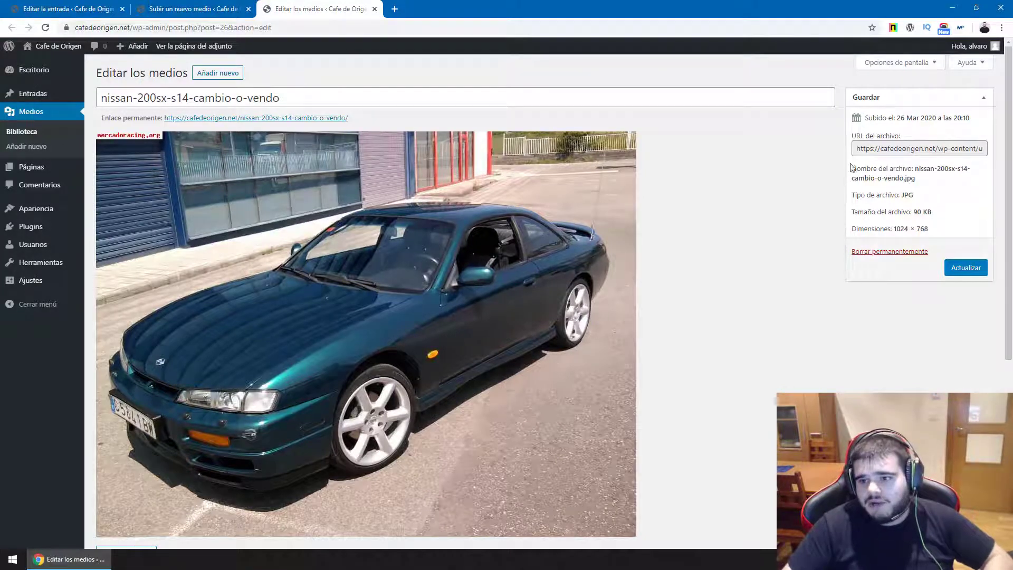
double_click(909, 152)
key("ctrl+a")
key("ctrl+c")
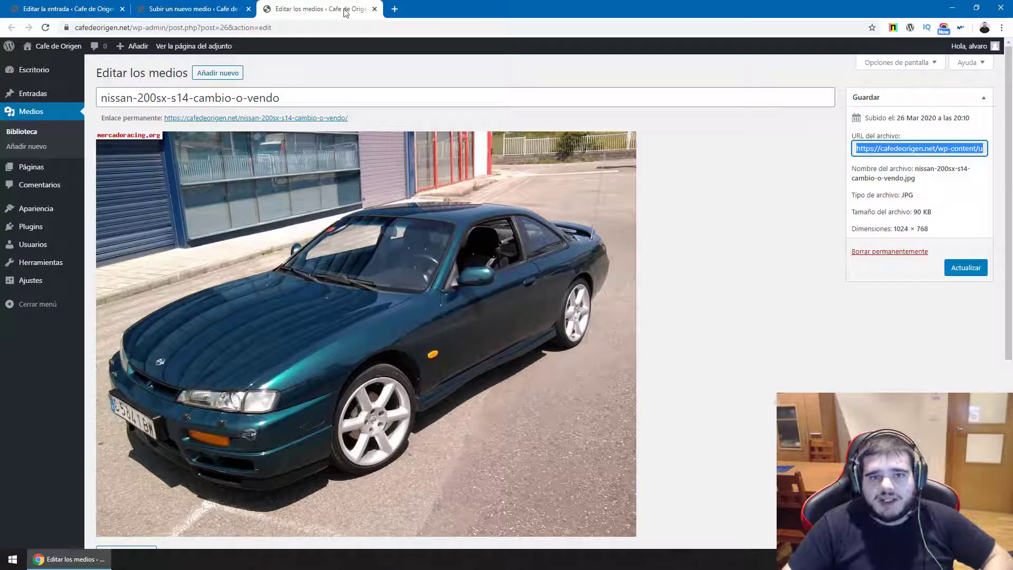
left_click(395, 9)
key("ctrl+v")
key("Return")
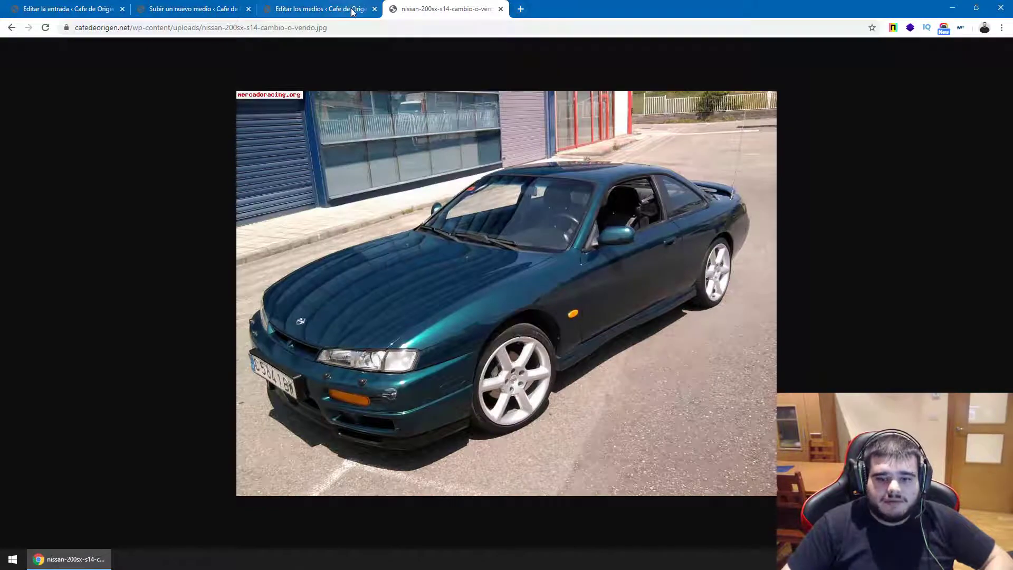
Step: Open the green car photo in the image editor, rotate it to the right and rotate it back to the left
left_click(322, 9)
scroll(779, 317, "down", 4)
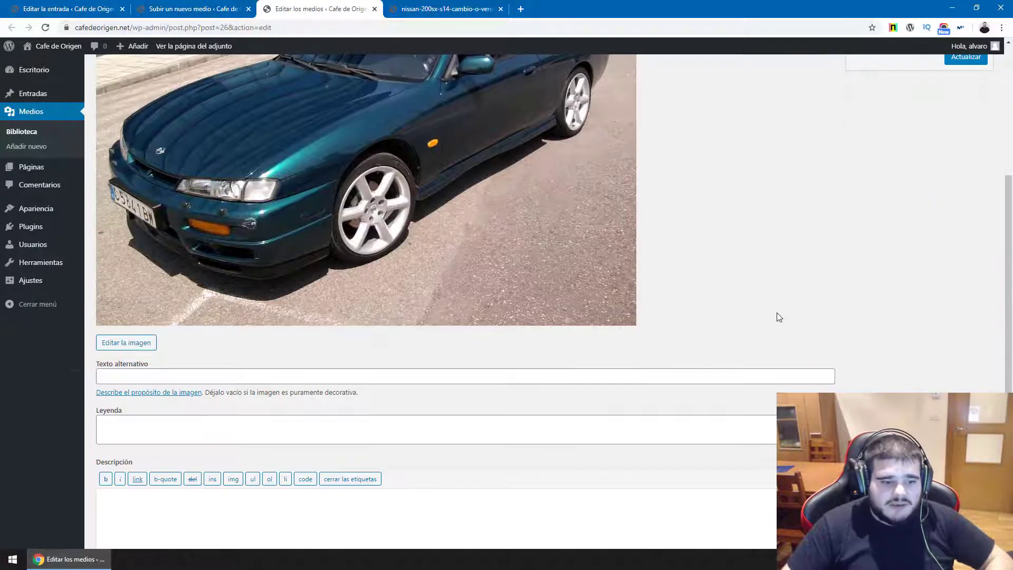
scroll(748, 328, "up", 4)
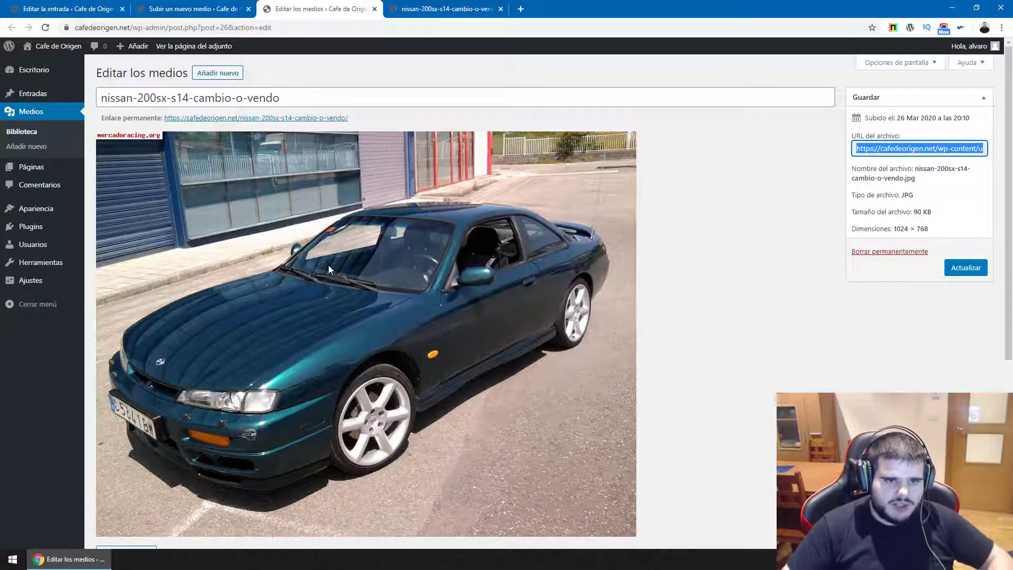
scroll(328, 265, "down", 5)
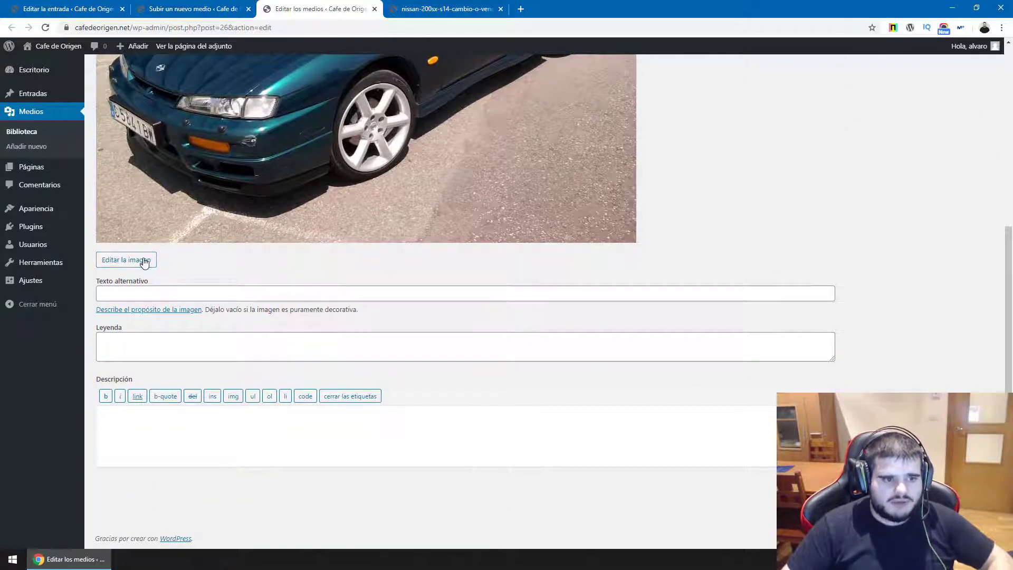
left_click(144, 261)
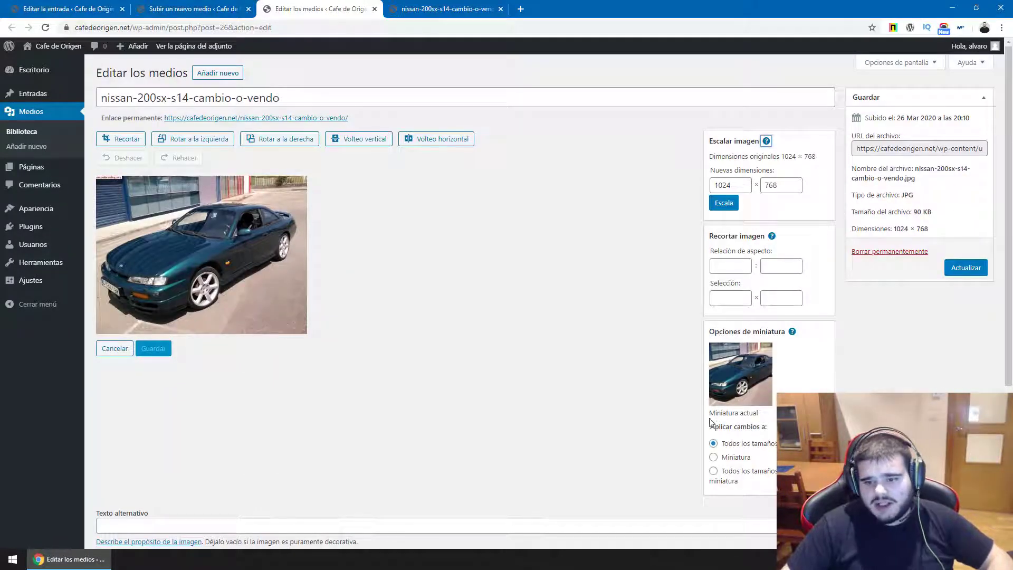
left_click(280, 144)
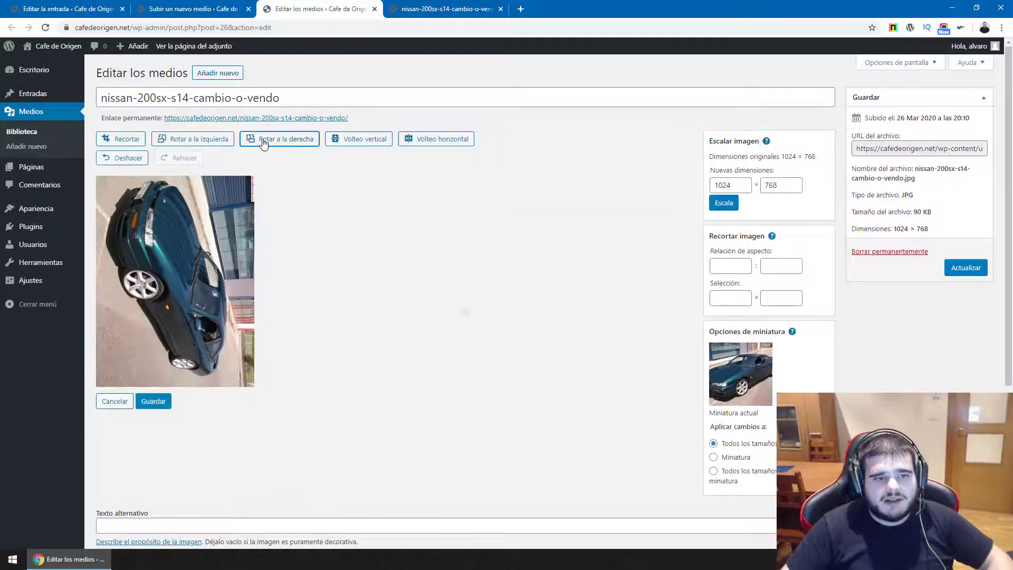
left_click(219, 141)
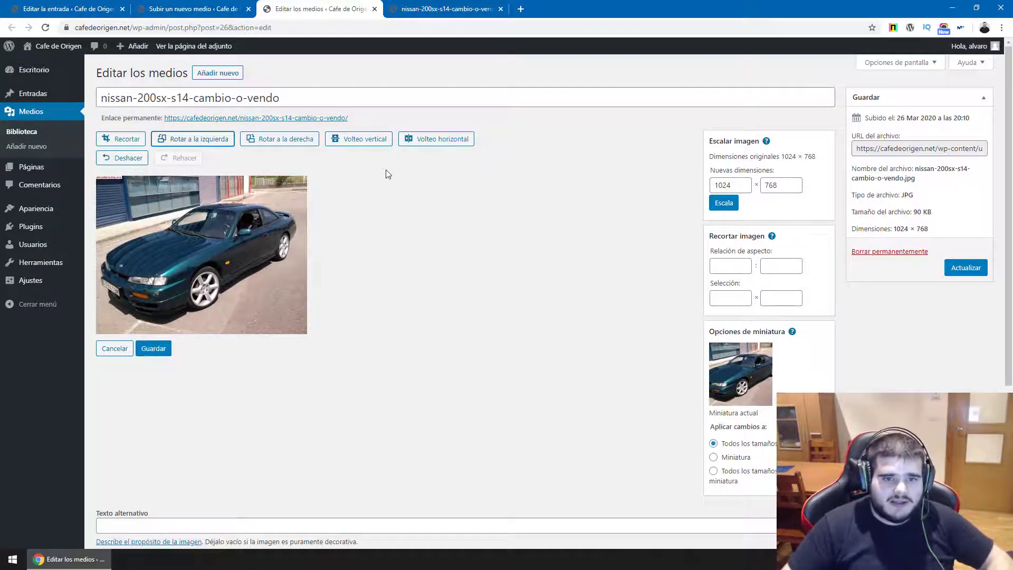
Step: Return from the image's edit page to the media library and upload the blue and red car photos as new media
scroll(473, 371, "down", 4)
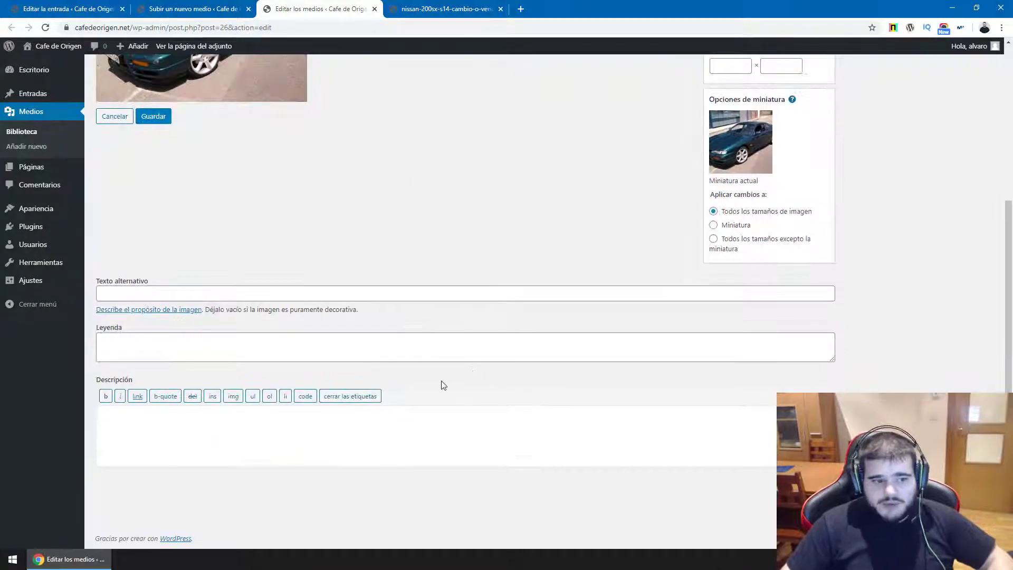
scroll(441, 385, "up", 5)
scroll(392, 375, "down", 4)
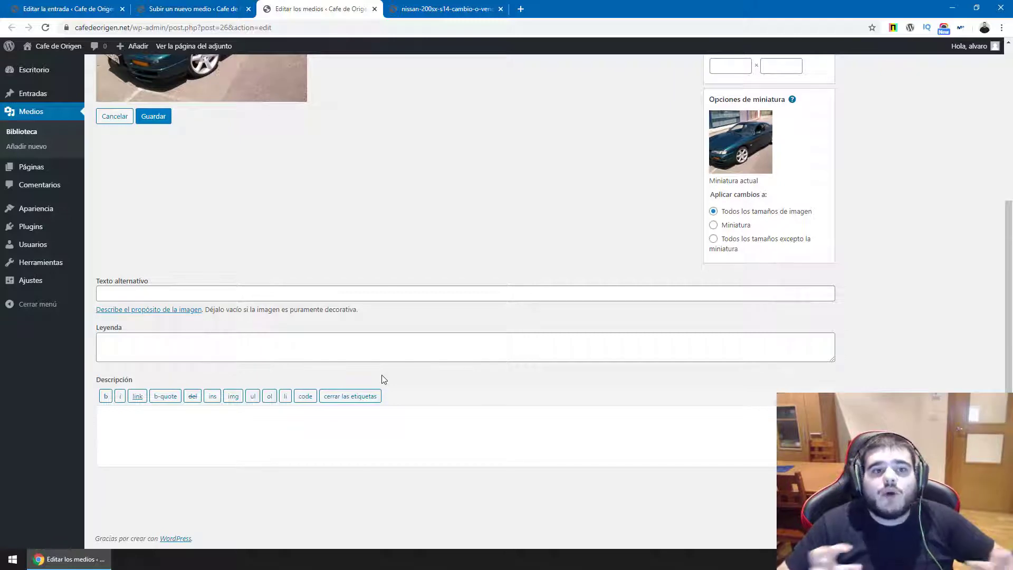
scroll(386, 383, "up", 5)
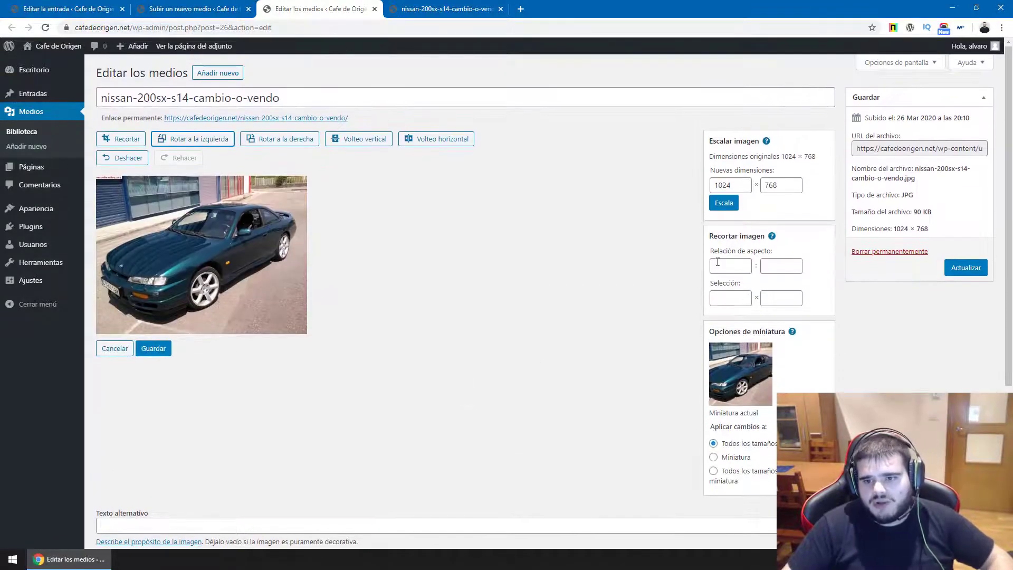
left_click(32, 133)
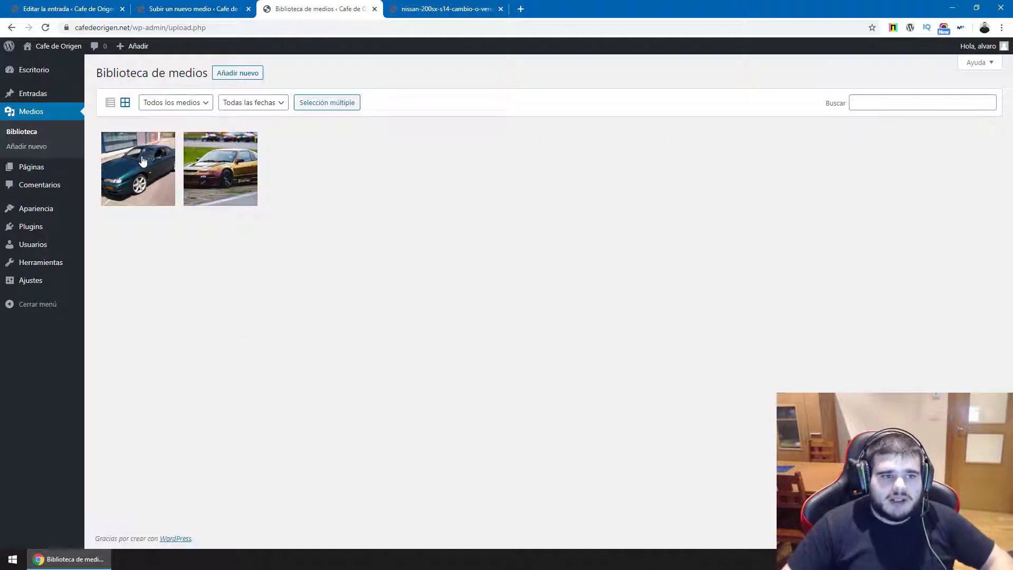
left_click(239, 75)
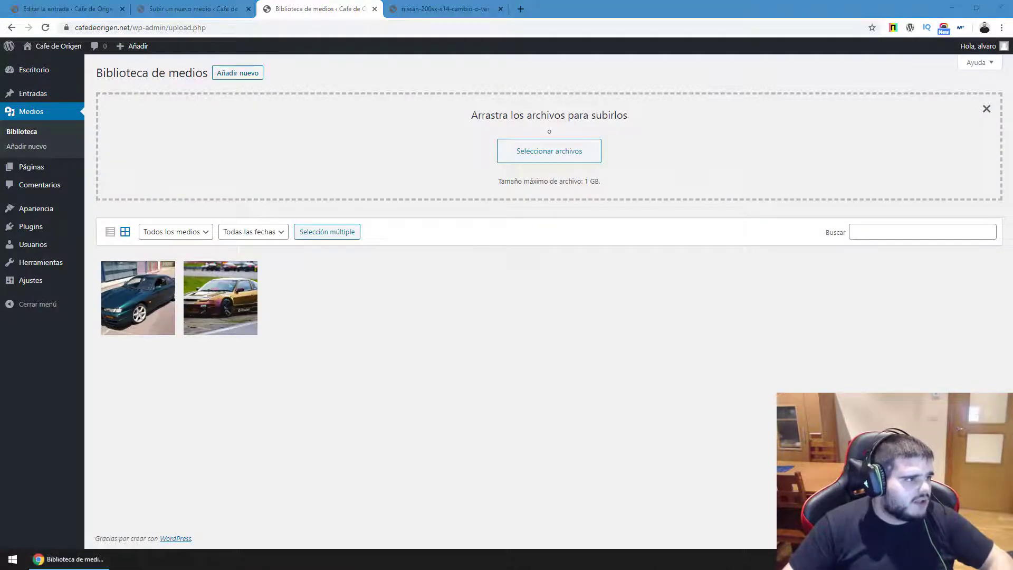
left_click_drag(0, 136, 405, 138)
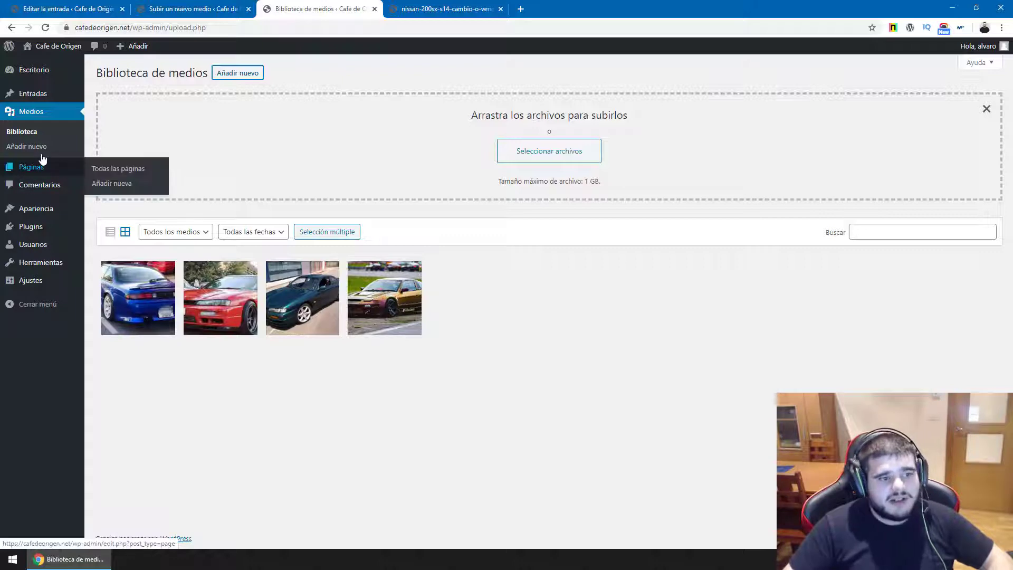
Step: Open the media settings in a separate browser tab, review the image size and upload folder options, and close that tab
mouse_move(33, 283)
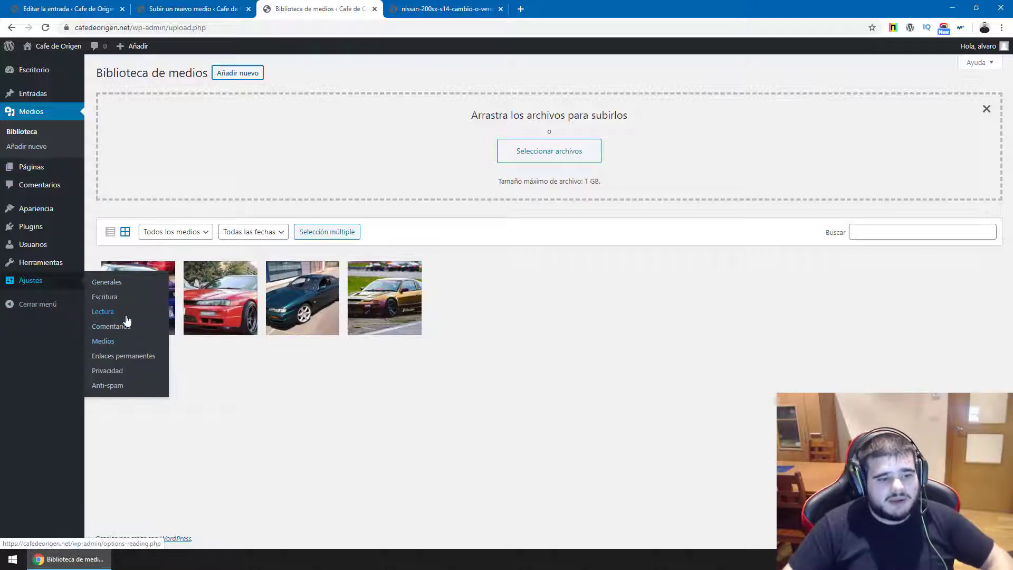
middle_click(104, 341)
key("ctrl+Tab")
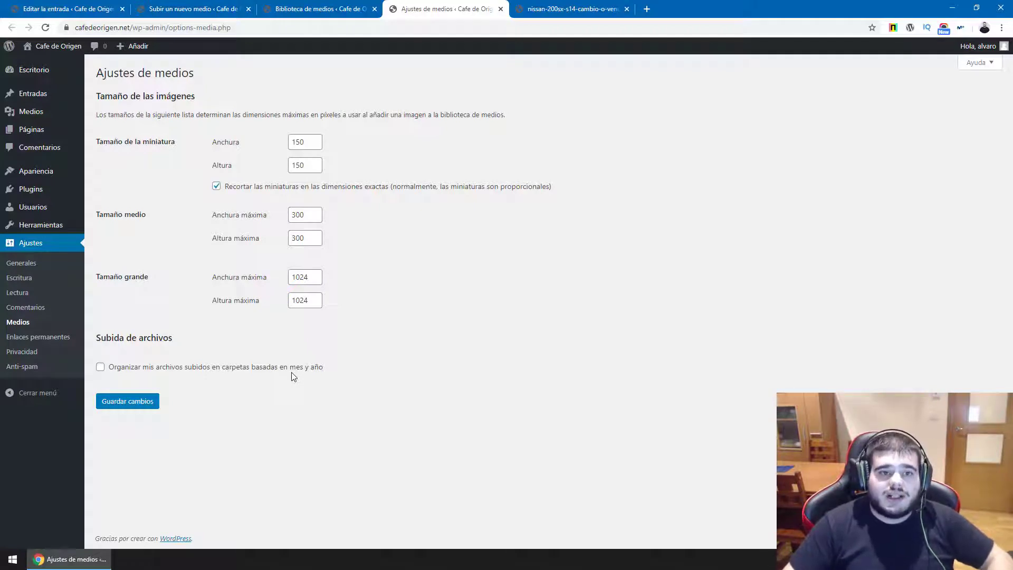
left_click(500, 9)
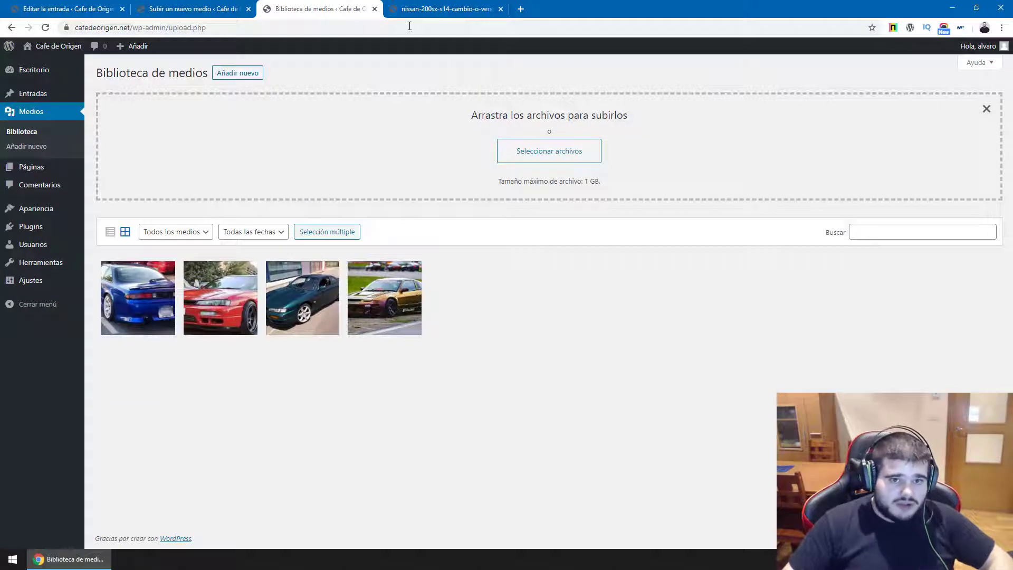
Step: Go back to the post being edited and delete the gold car photo from its body
left_click(165, 10)
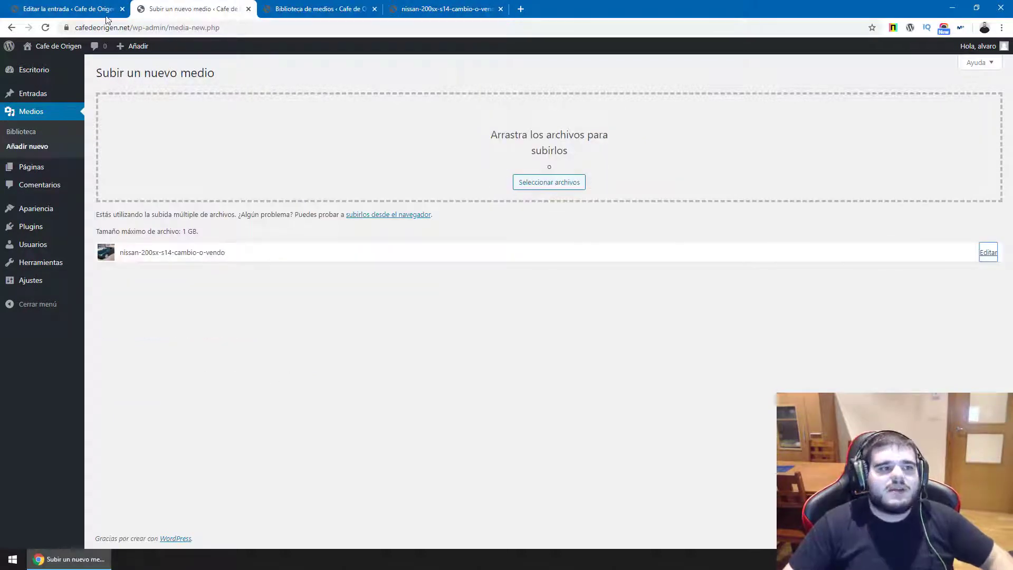
left_click(69, 9)
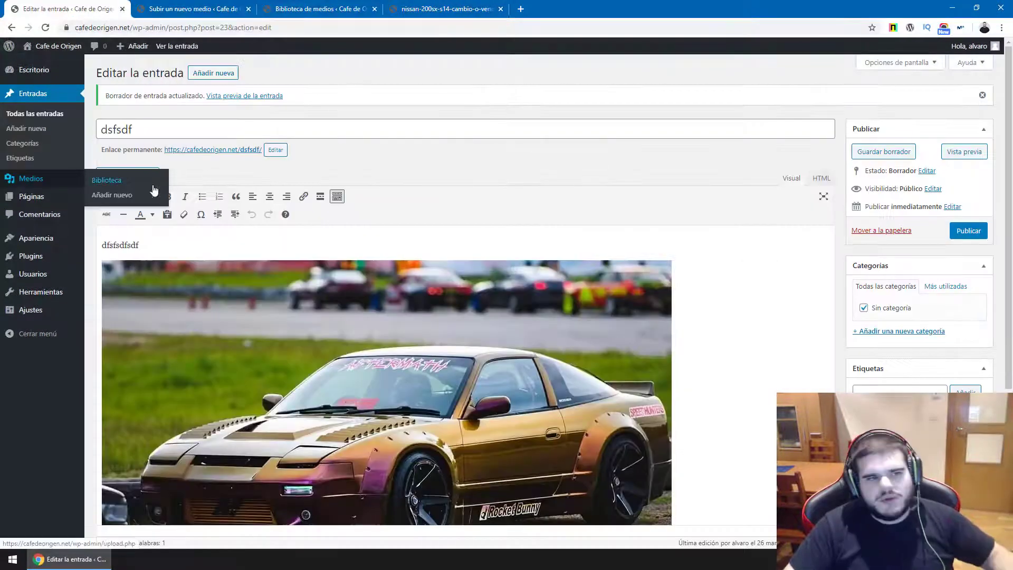
left_click(688, 345)
key("BackSpace")
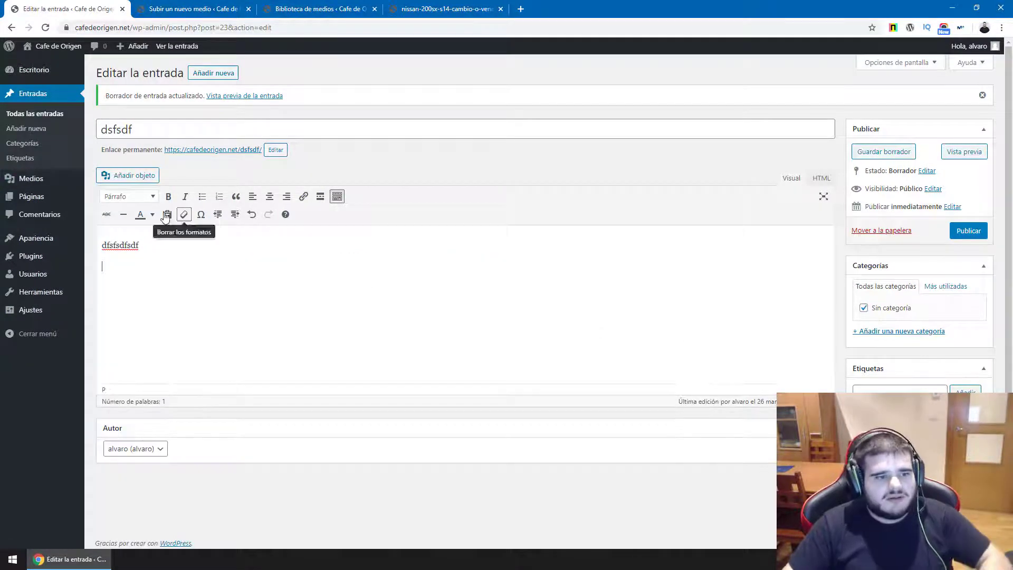
Step: Choose the red car photo from the media library for the post and set its alternative text and title to "nissan rojo"
left_click(130, 175)
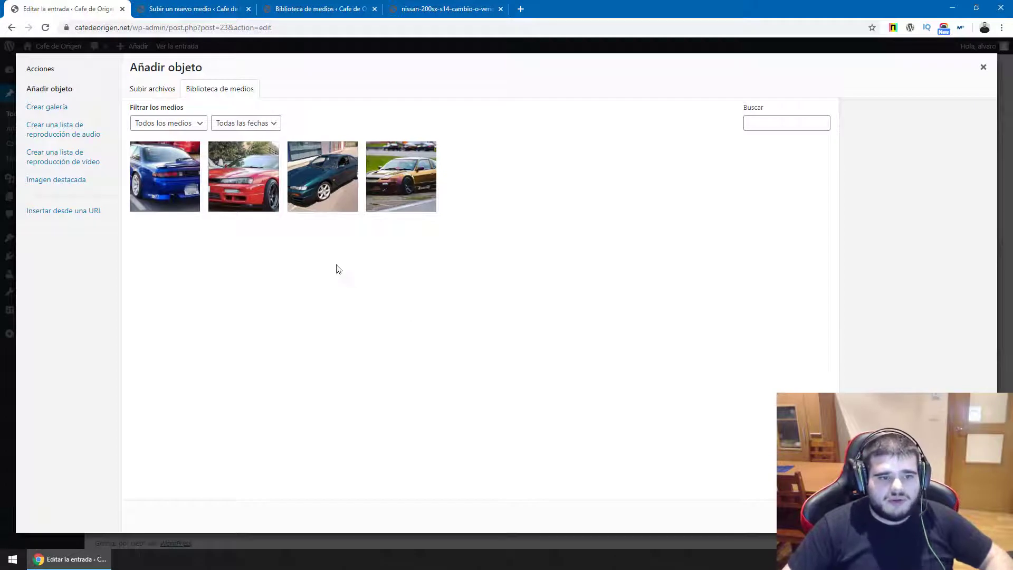
left_click(258, 172)
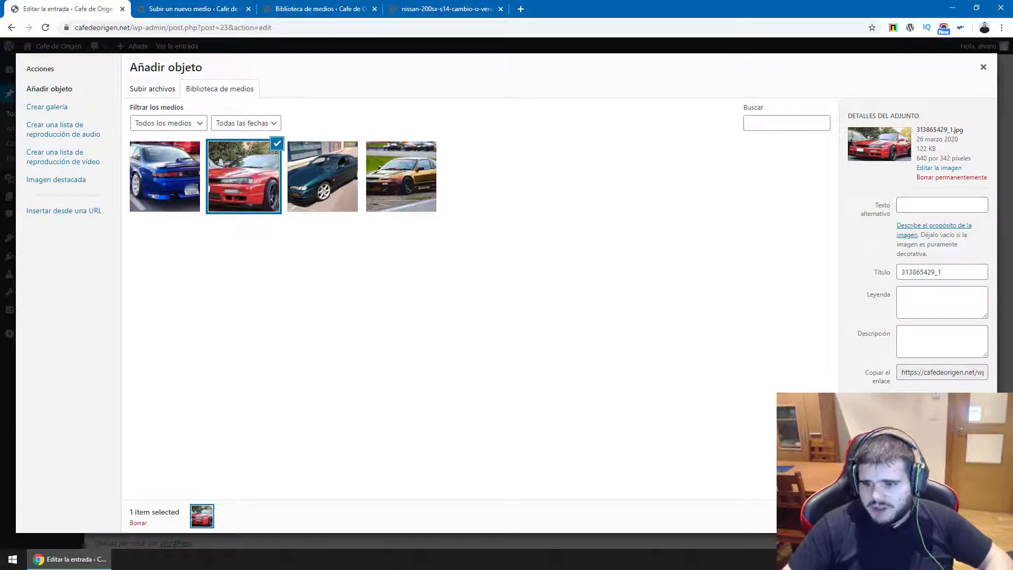
double_click(958, 272)
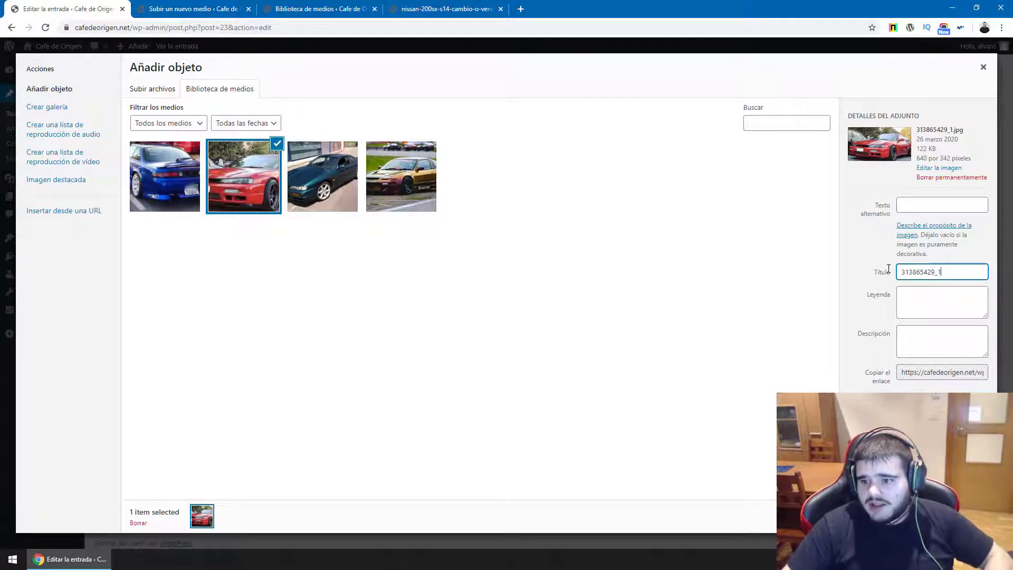
left_click(919, 212)
type("nissan")
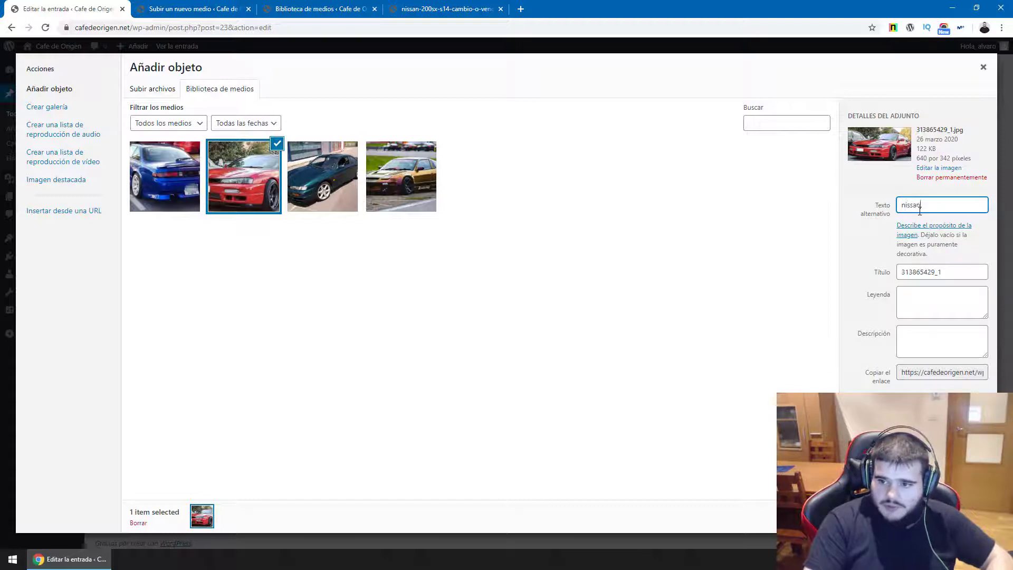
type(" rojo")
key("Tab")
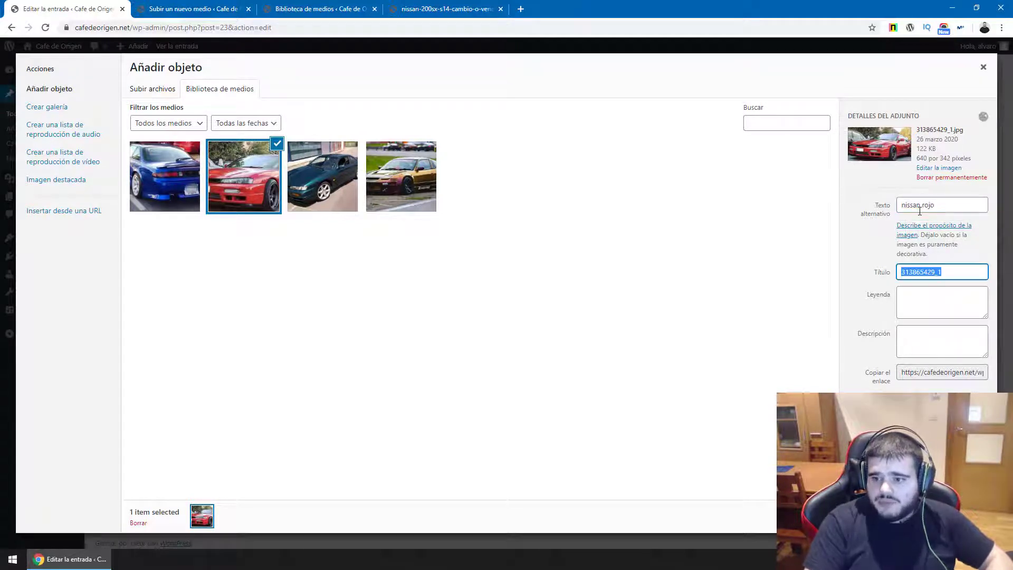
type("nissan rojo")
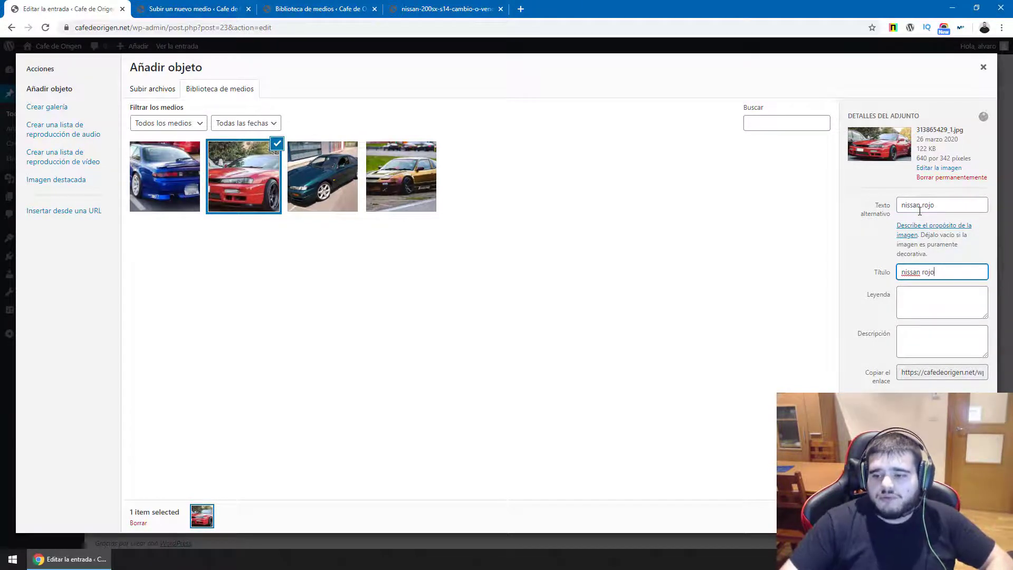
Step: Insert the red car photo into the post body below the line of text
key("Escape")
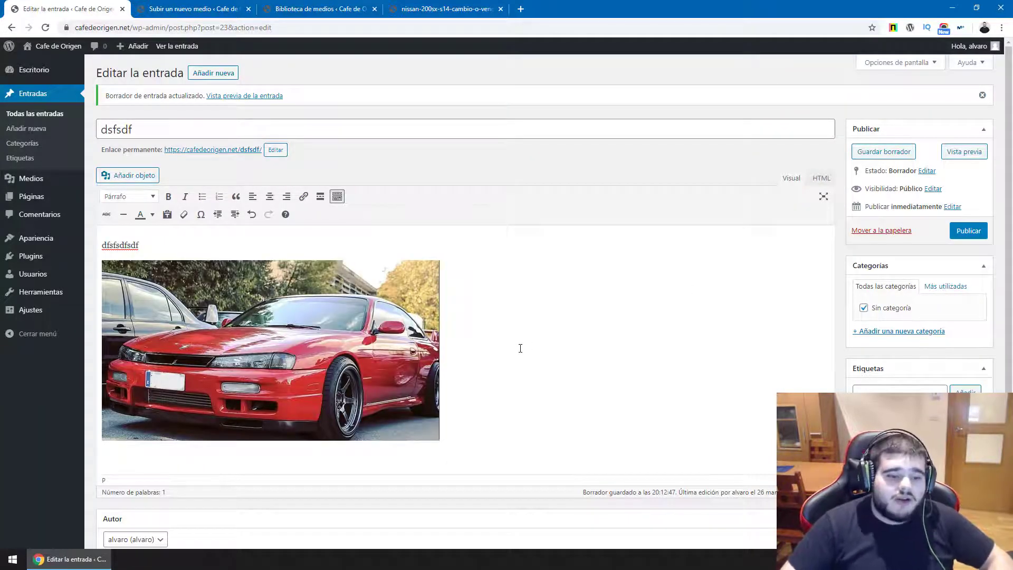
key("Return")
key("BackSpace")
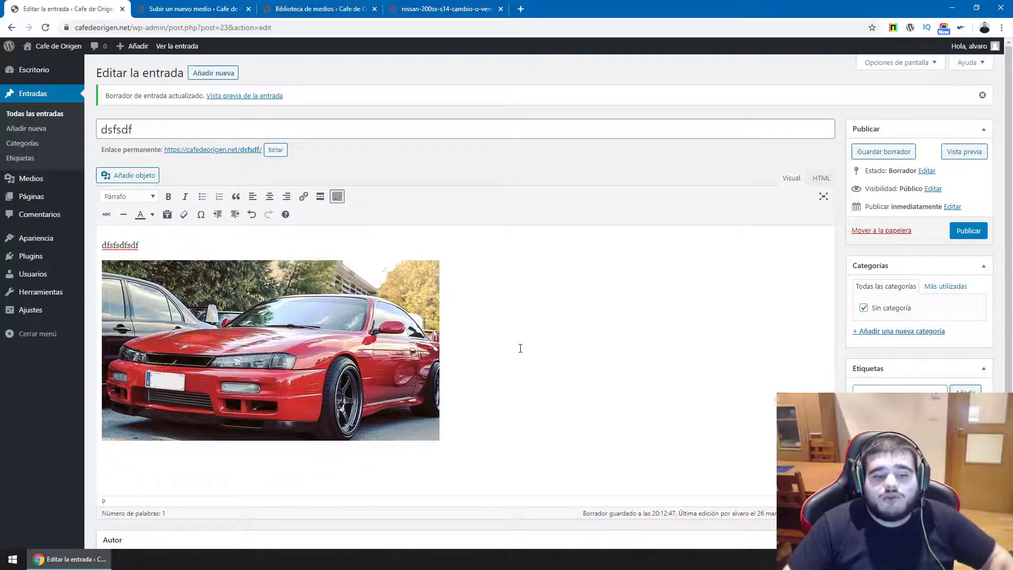